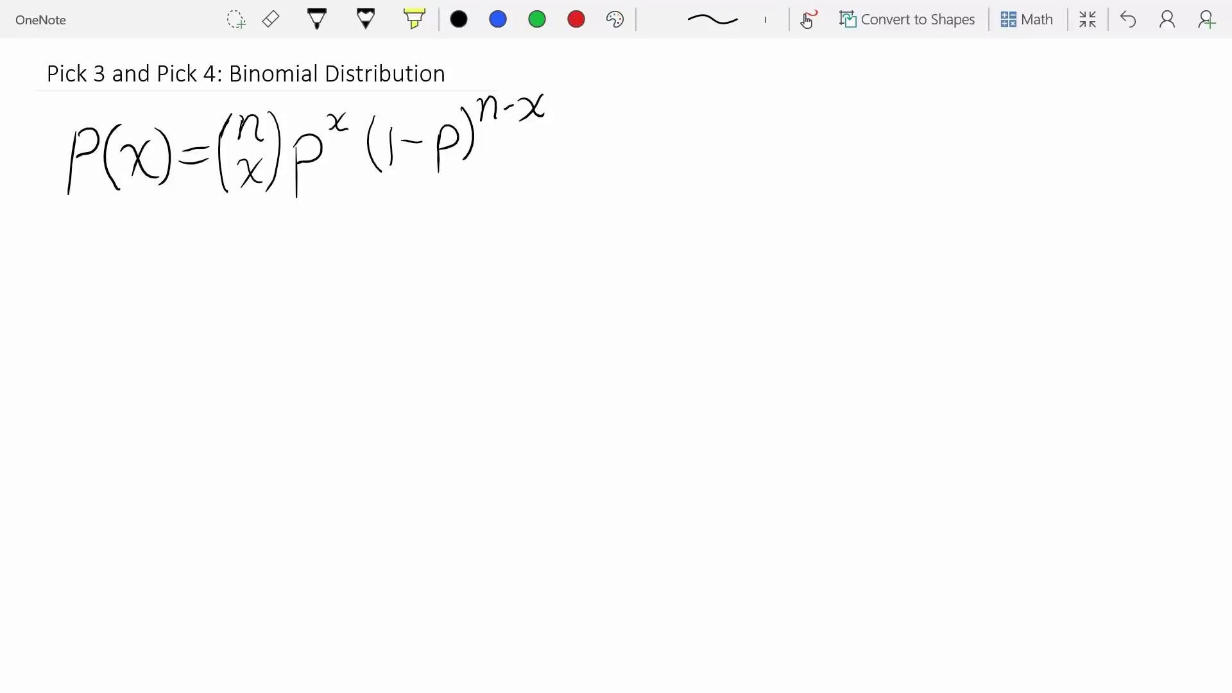
Draw three digit boxes right of the formula, each with a circled 0 on top and 9 below.
mouse_move(634, 109)
mouse_down()
mouse_move(637, 199)
mouse_move(657, 226)
mouse_move(728, 230)
mouse_move(734, 98)
mouse_move(756, 146)
mouse_move(746, 222)
mouse_move(797, 236)
mouse_move(835, 212)
mouse_move(847, 103)
mouse_move(871, 151)
mouse_move(867, 231)
mouse_move(963, 245)
mouse_move(977, 102)
mouse_up()
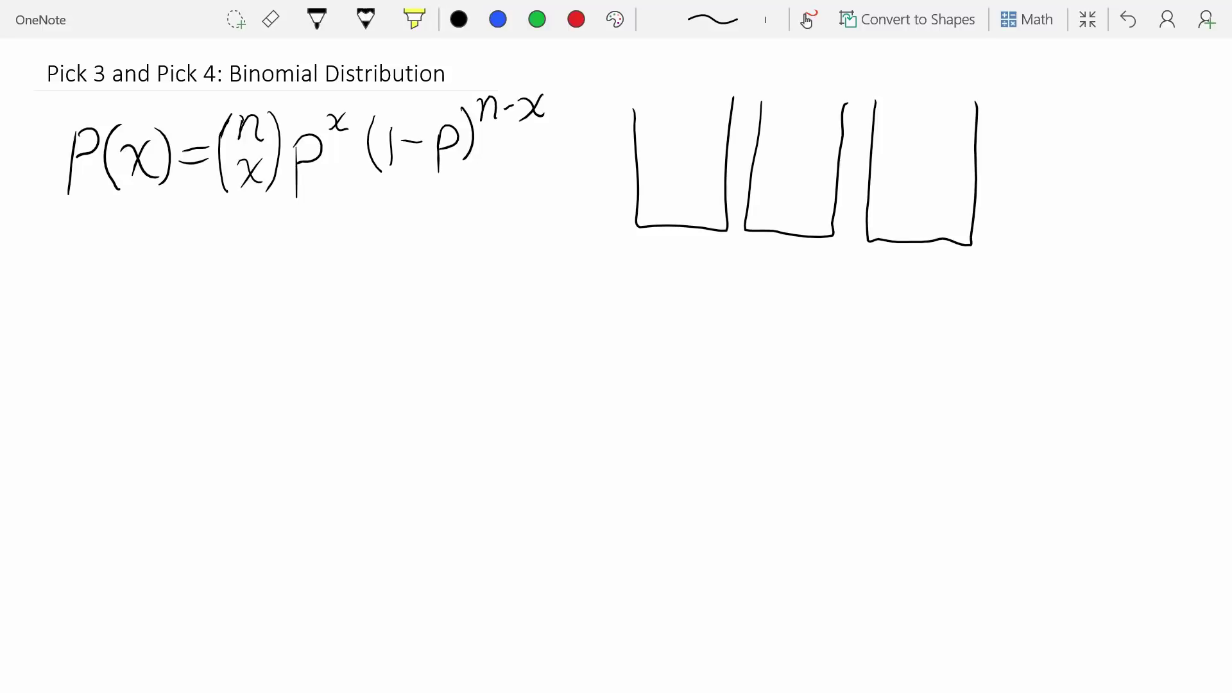
mouse_move(652, 110)
mouse_down()
mouse_move(665, 129)
mouse_move(653, 102)
mouse_up()
mouse_move(705, 200)
mouse_down()
mouse_move(682, 209)
mouse_move(711, 194)
mouse_up()
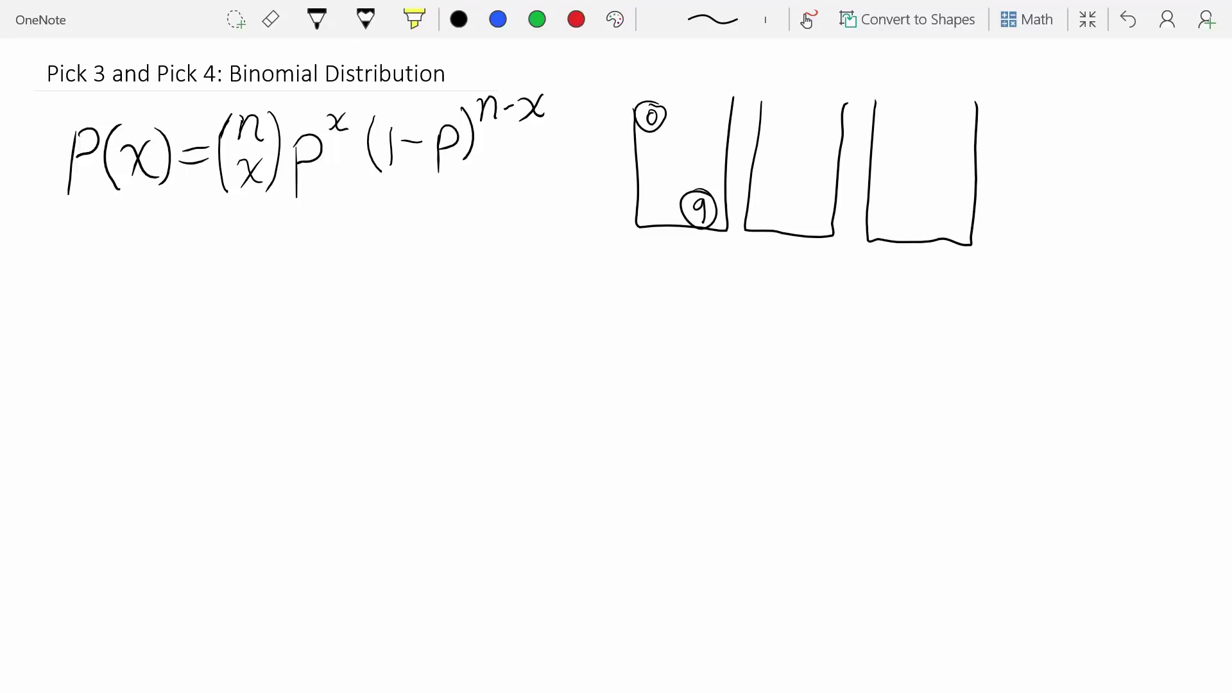
drag(779, 107, 768, 100)
mouse_move(814, 209)
mouse_down()
mouse_move(813, 231)
mouse_move(802, 200)
mouse_up()
drag(889, 106, 895, 95)
drag(956, 211, 954, 238)
mouse_move(948, 204)
mouse_down()
mouse_move(962, 225)
mouse_move(965, 204)
mouse_up()
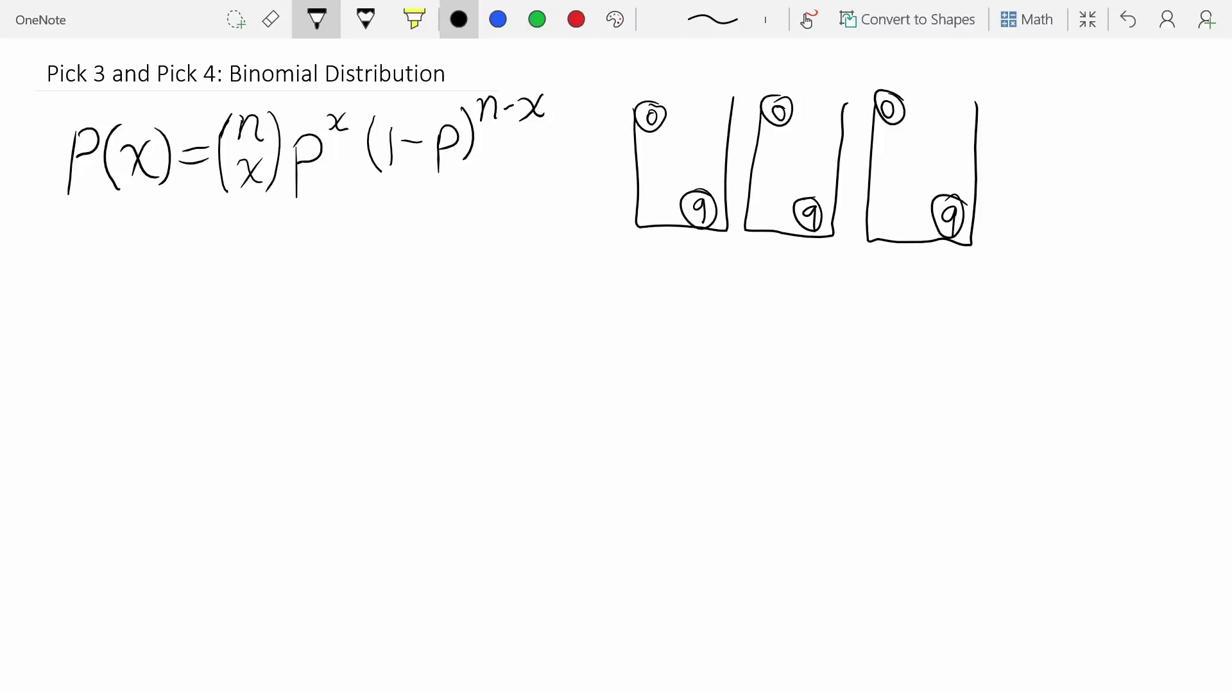
Write the counts 3, 1, 1 beneath the three boxes.
mouse_move(661, 253)
mouse_down()
mouse_move(683, 272)
mouse_move(659, 288)
mouse_up()
drag(778, 256, 779, 290)
drag(904, 261, 907, 296)
drag(777, 258, 779, 293)
drag(905, 261, 907, 298)
click(316, 19)
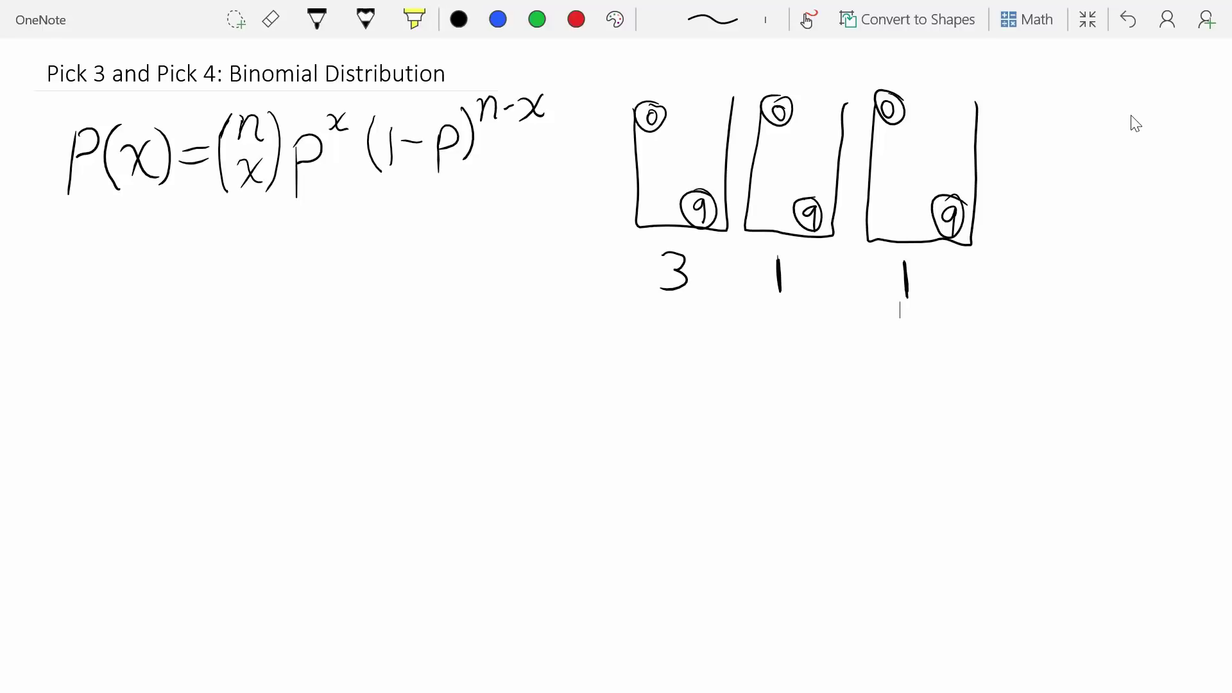
Underline the formula in black ink and write n = 3 with p beneath it.
click(316, 19)
mouse_move(494, 190)
mouse_down()
mouse_move(64, 195)
mouse_move(116, 242)
mouse_move(136, 221)
mouse_move(138, 255)
mouse_up()
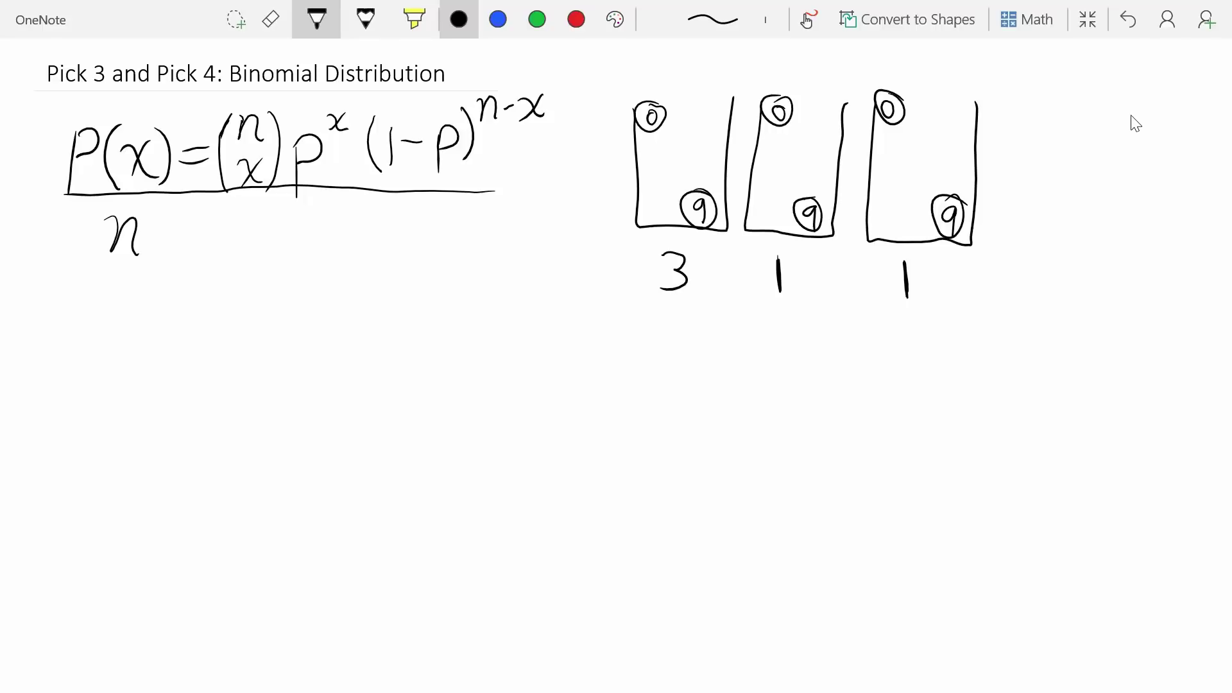
mouse_move(145, 225)
mouse_down()
mouse_move(209, 235)
mouse_move(180, 246)
mouse_up()
mouse_move(117, 289)
mouse_down()
mouse_move(116, 339)
mouse_move(127, 287)
mouse_move(118, 313)
mouse_up()
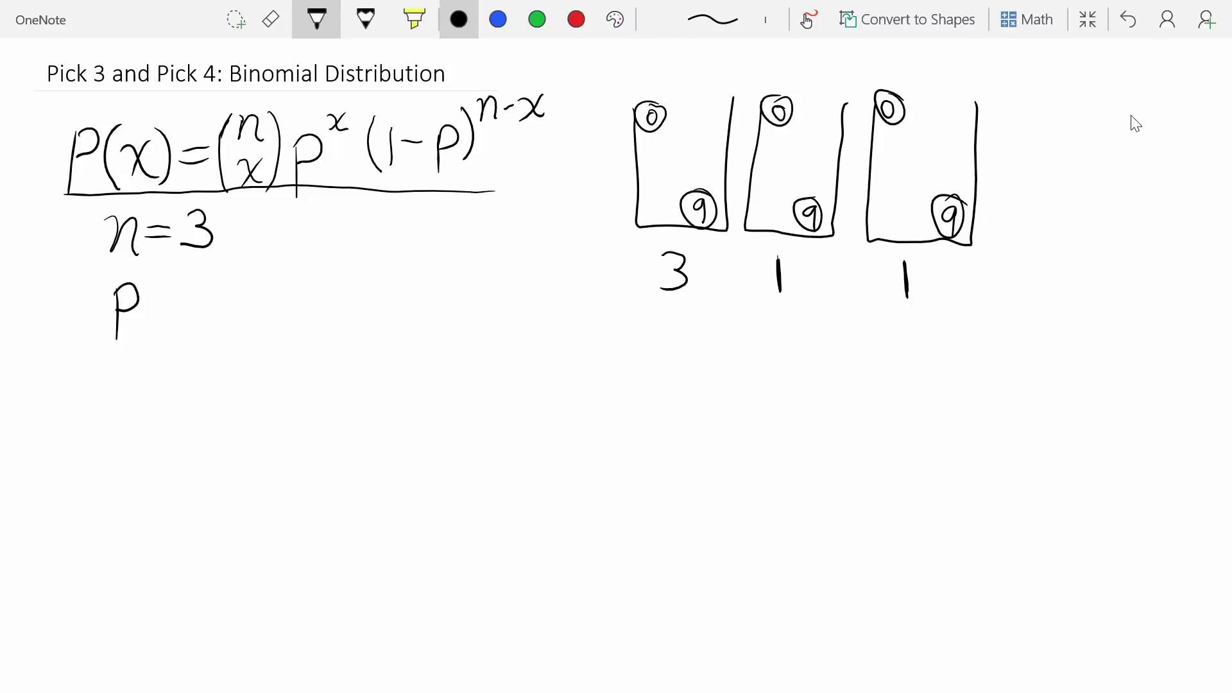
click(414, 19)
Highlight both formula p's, the first box with its 3, and the title word 'Binomial' in yellow.
mouse_move(324, 160)
mouse_down()
mouse_move(299, 151)
mouse_move(321, 135)
mouse_up()
drag(443, 129, 449, 160)
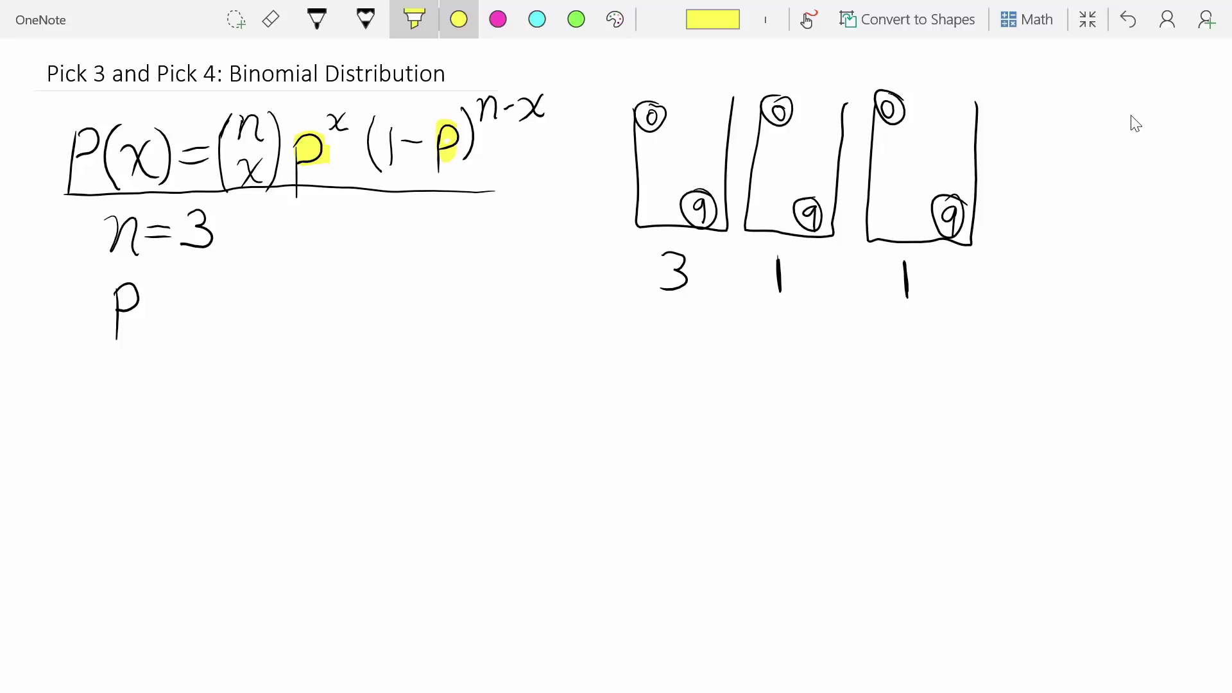
mouse_move(730, 74)
mouse_down()
mouse_move(729, 297)
mouse_move(616, 263)
mouse_move(604, 84)
mouse_move(732, 69)
mouse_up()
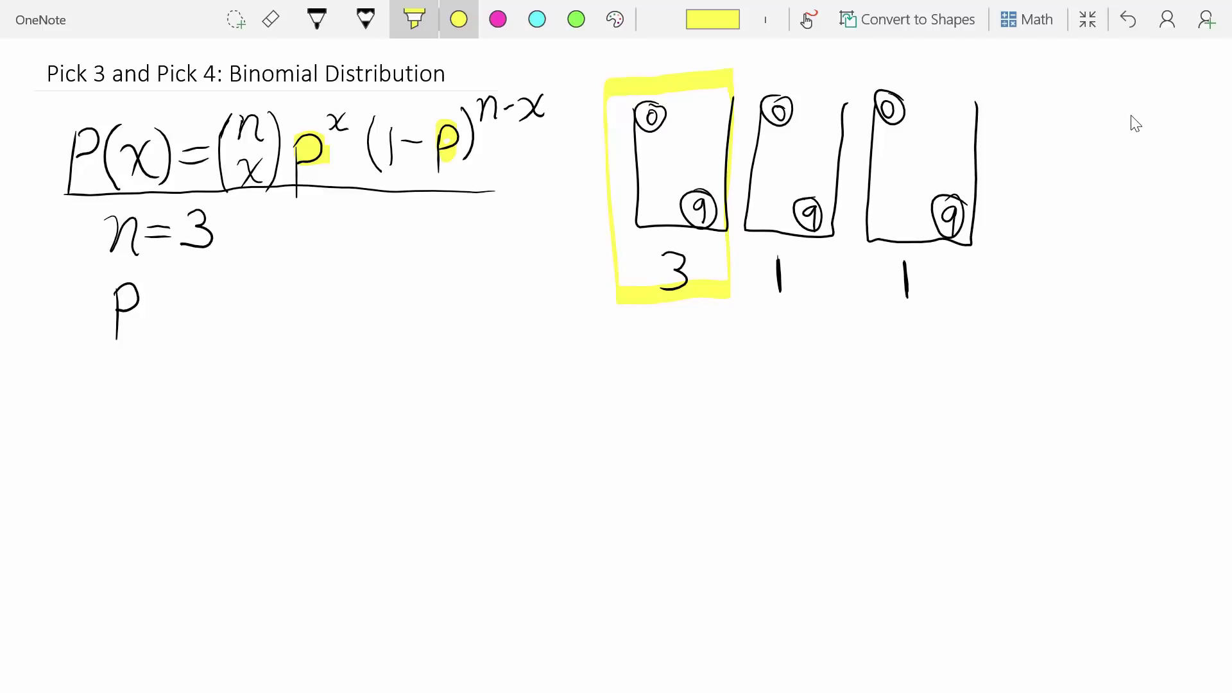
drag(326, 67, 229, 66)
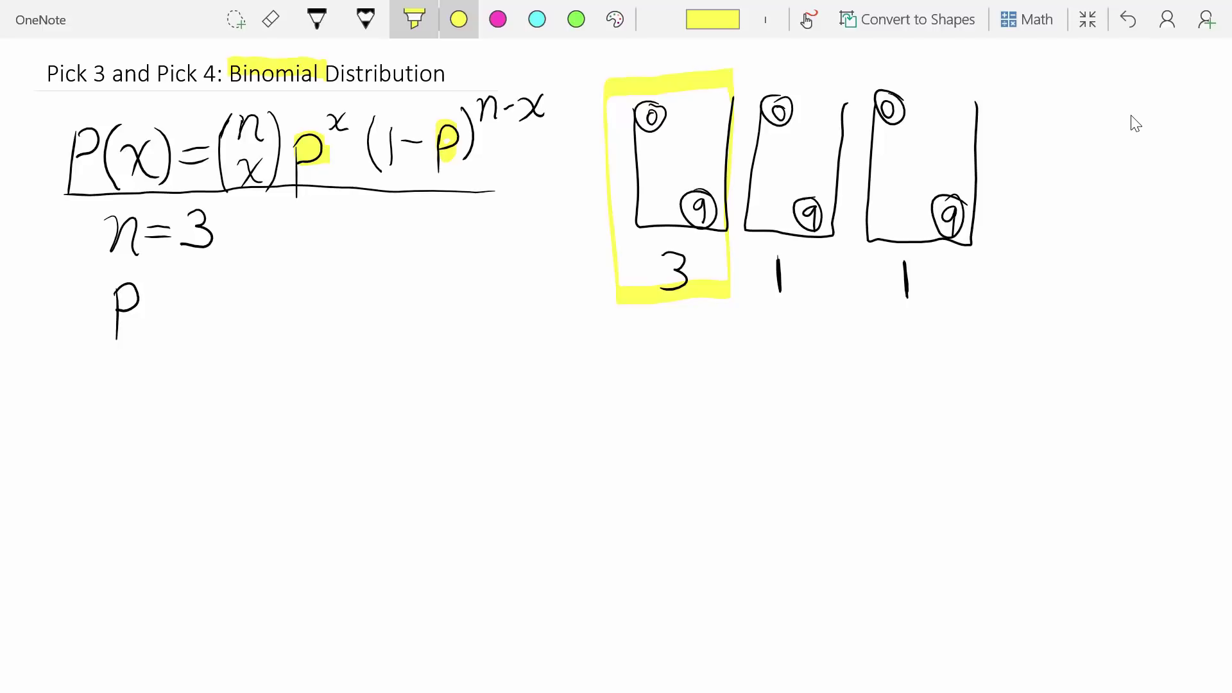
click(316, 19)
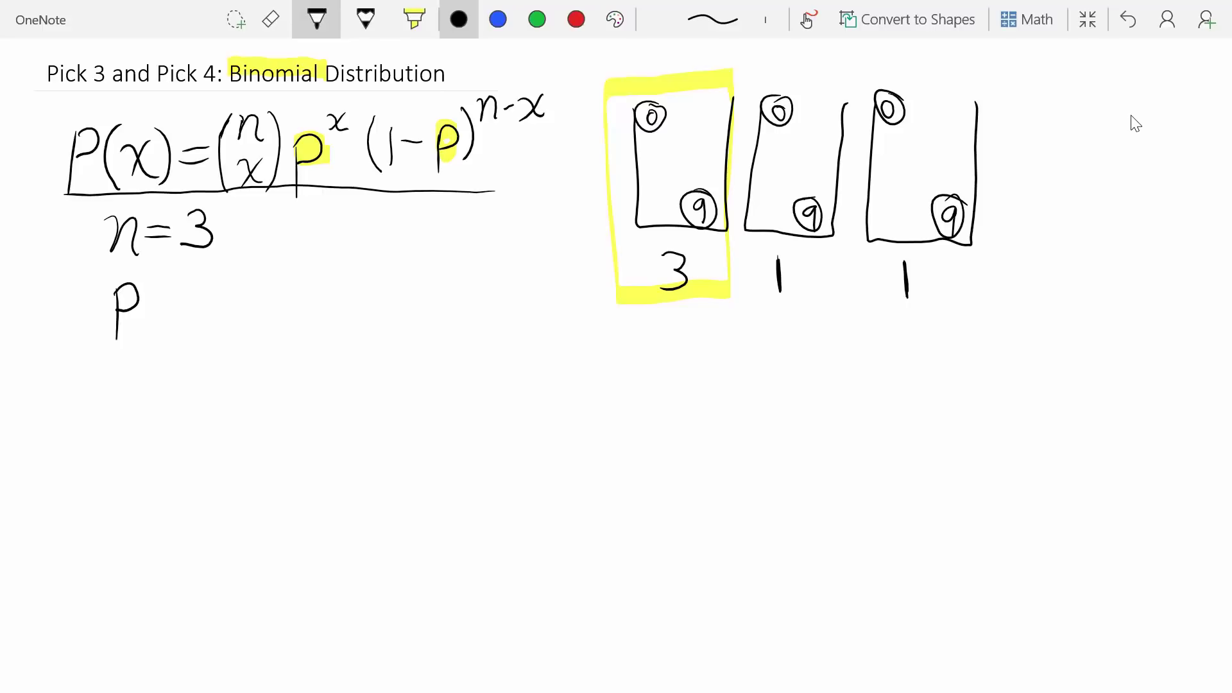
Add '=' after p and circle the counts 3, 1, 1 under the boxes.
mouse_move(152, 291)
mouse_down()
mouse_move(172, 286)
mouse_move(170, 301)
mouse_up()
mouse_move(681, 249)
mouse_down()
mouse_move(691, 302)
mouse_move(648, 254)
mouse_move(686, 249)
mouse_up()
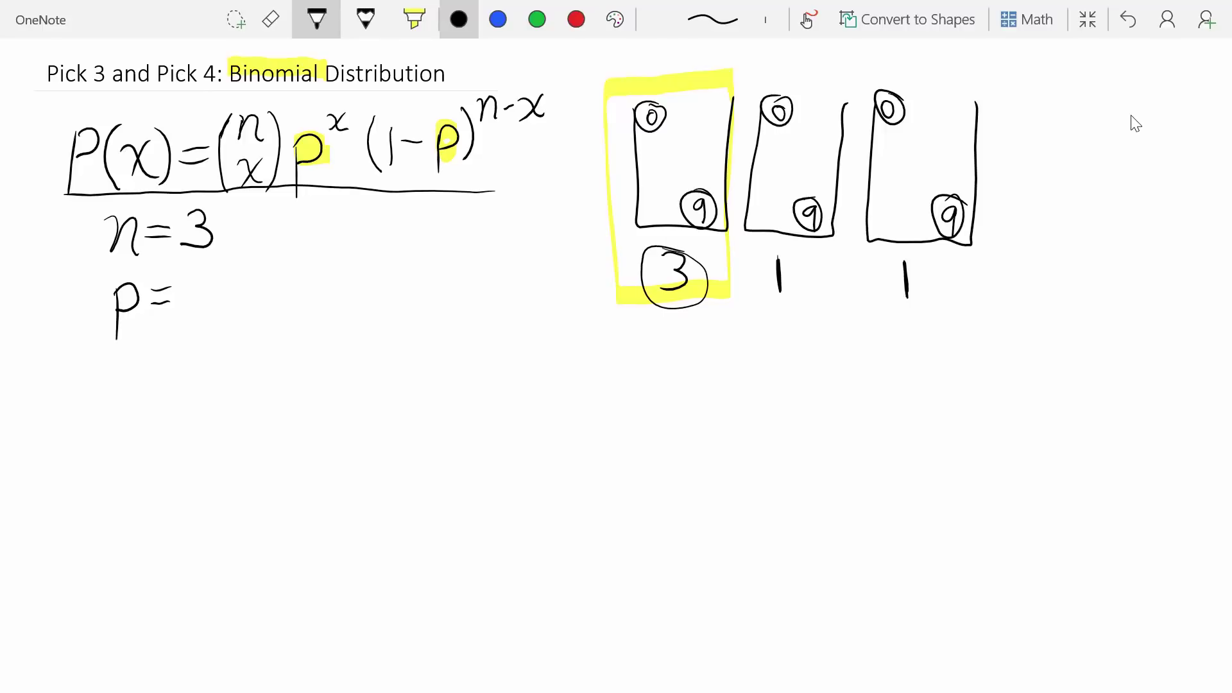
mouse_move(766, 246)
mouse_down()
mouse_move(806, 263)
mouse_move(762, 266)
mouse_up()
mouse_move(892, 251)
mouse_down()
mouse_move(881, 299)
mouse_move(893, 251)
mouse_up()
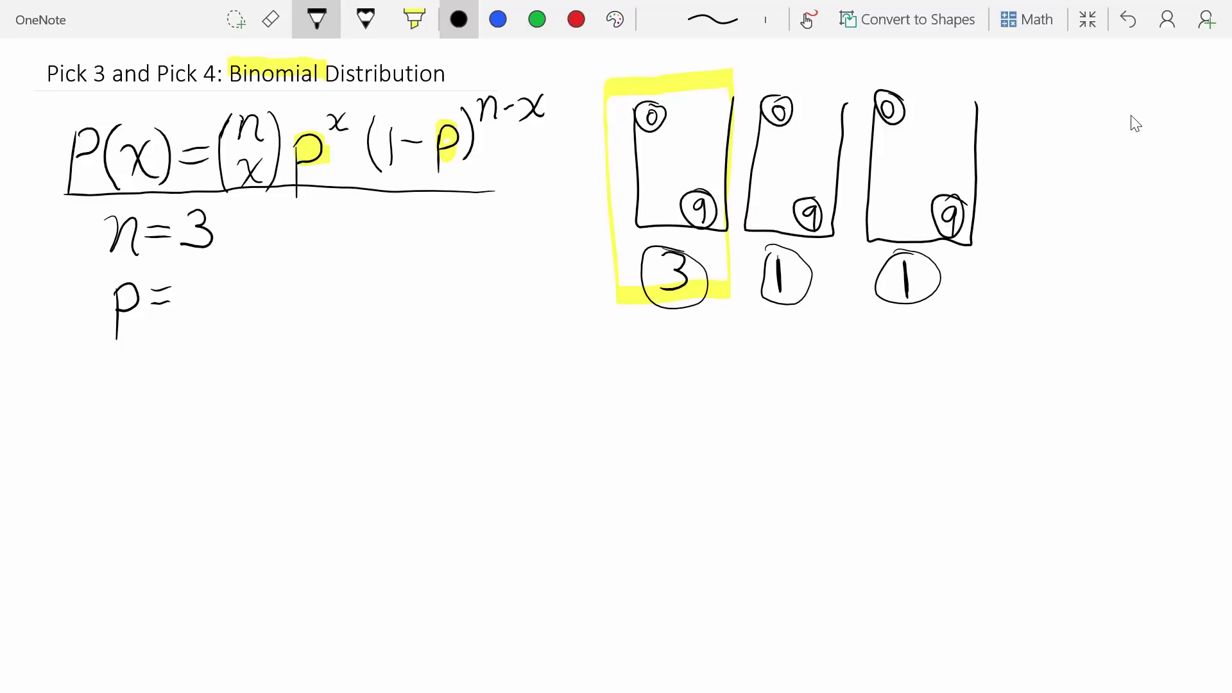
key(Escape)
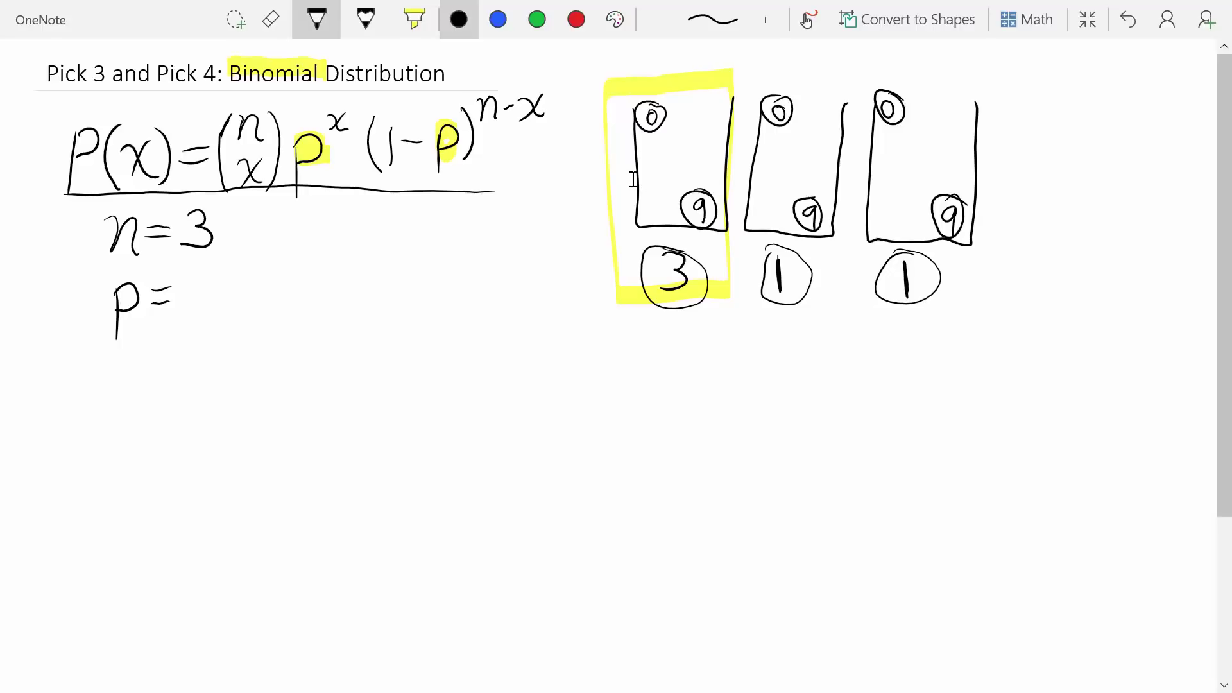
Complete p = .1 and write x on the line below.
click(195, 307)
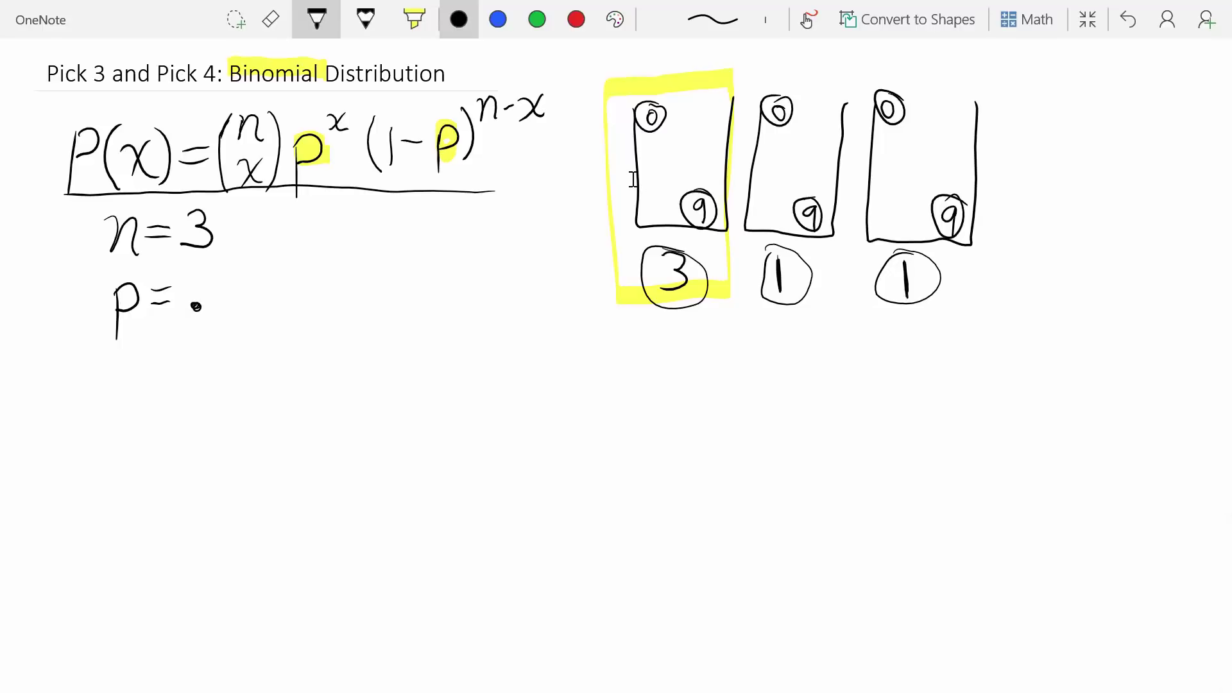
drag(218, 262, 218, 306)
mouse_move(107, 364)
mouse_down()
mouse_move(144, 390)
mouse_move(113, 393)
mouse_up()
key(Escape)
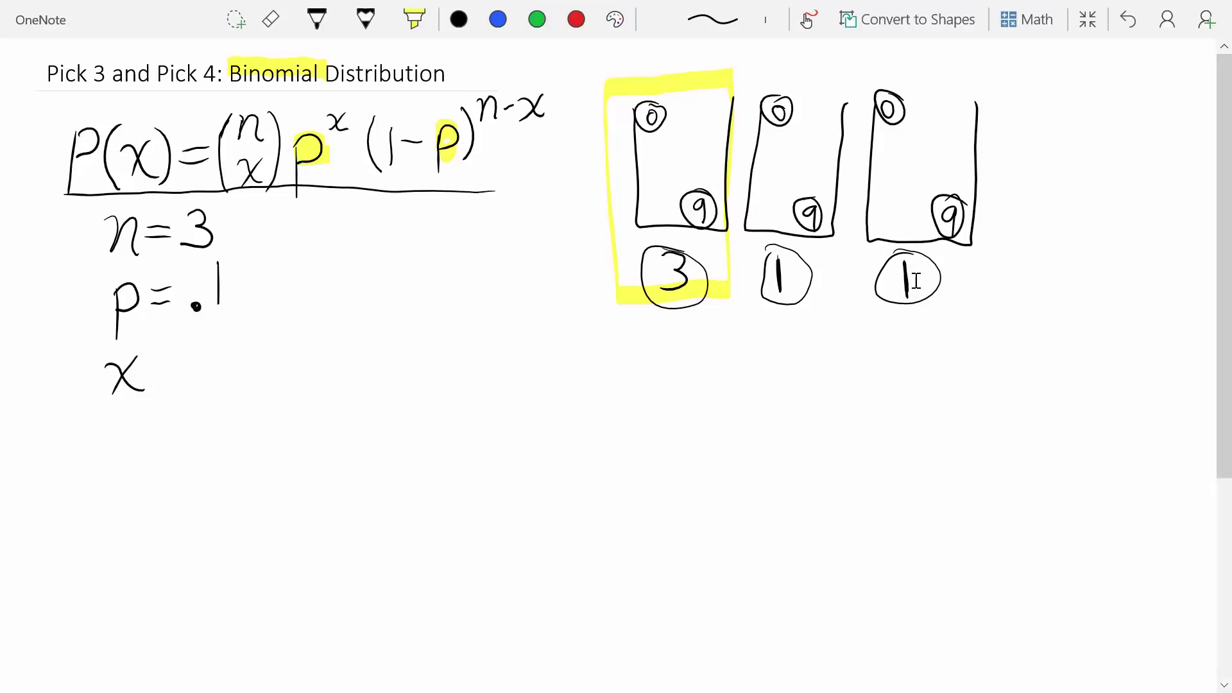
key(alt+d)
Finish x = 0, 1, 2, 3, double-underline it, and write P(0) = to its right.
mouse_move(147, 366)
mouse_down()
mouse_move(173, 363)
mouse_move(174, 381)
mouse_move(204, 385)
mouse_move(196, 353)
mouse_move(208, 406)
mouse_up()
mouse_move(245, 350)
mouse_down()
mouse_move(252, 407)
mouse_move(292, 386)
mouse_move(296, 405)
mouse_up()
drag(316, 353, 315, 389)
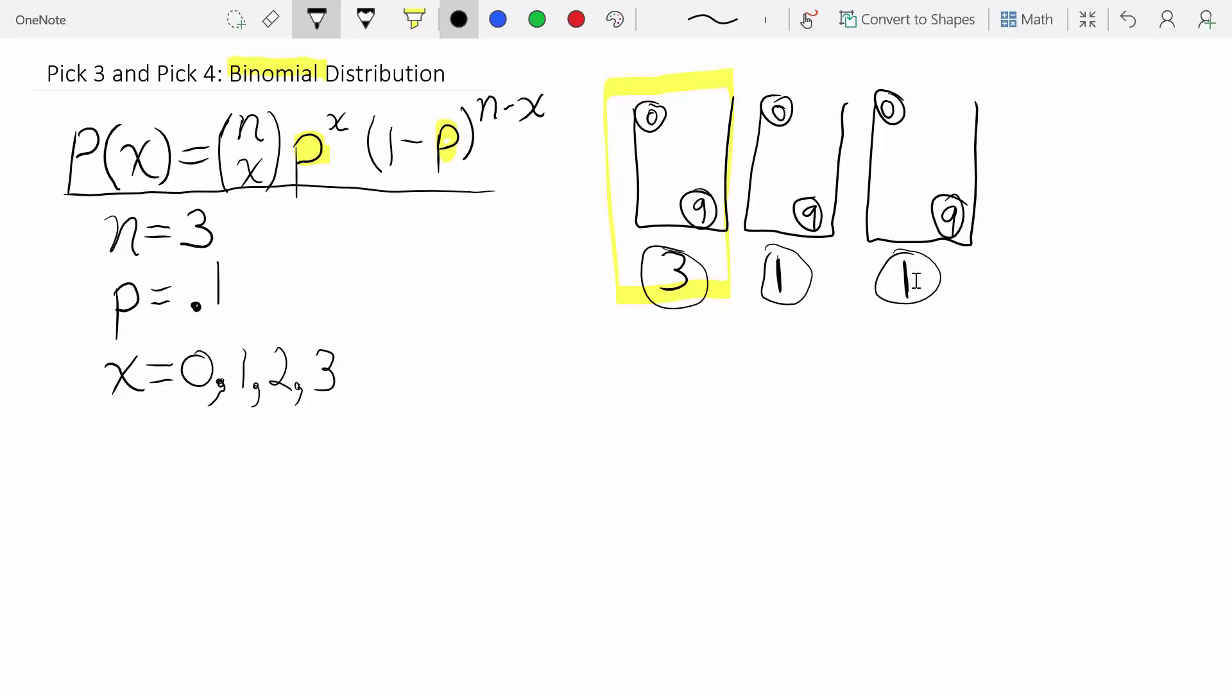
drag(342, 406, 100, 406)
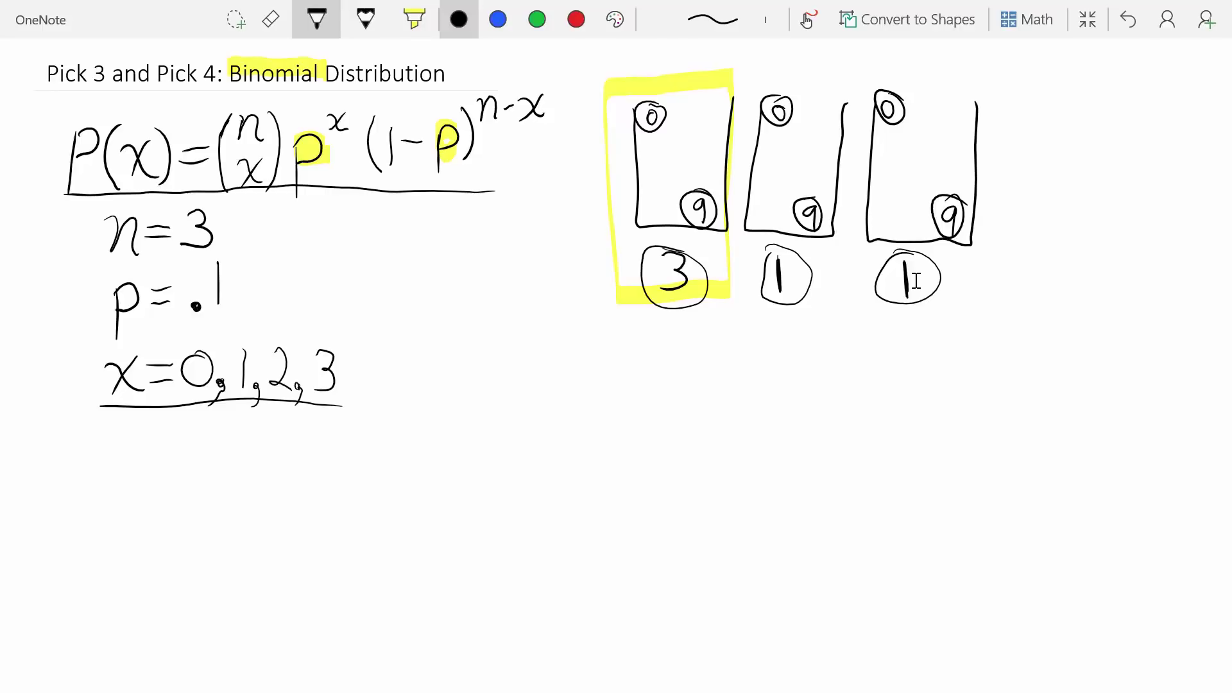
drag(338, 406, 178, 402)
mouse_move(446, 346)
mouse_down()
mouse_move(444, 399)
mouse_move(466, 353)
mouse_move(446, 373)
mouse_move(478, 379)
mouse_move(492, 347)
mouse_move(504, 380)
mouse_move(546, 363)
mouse_up()
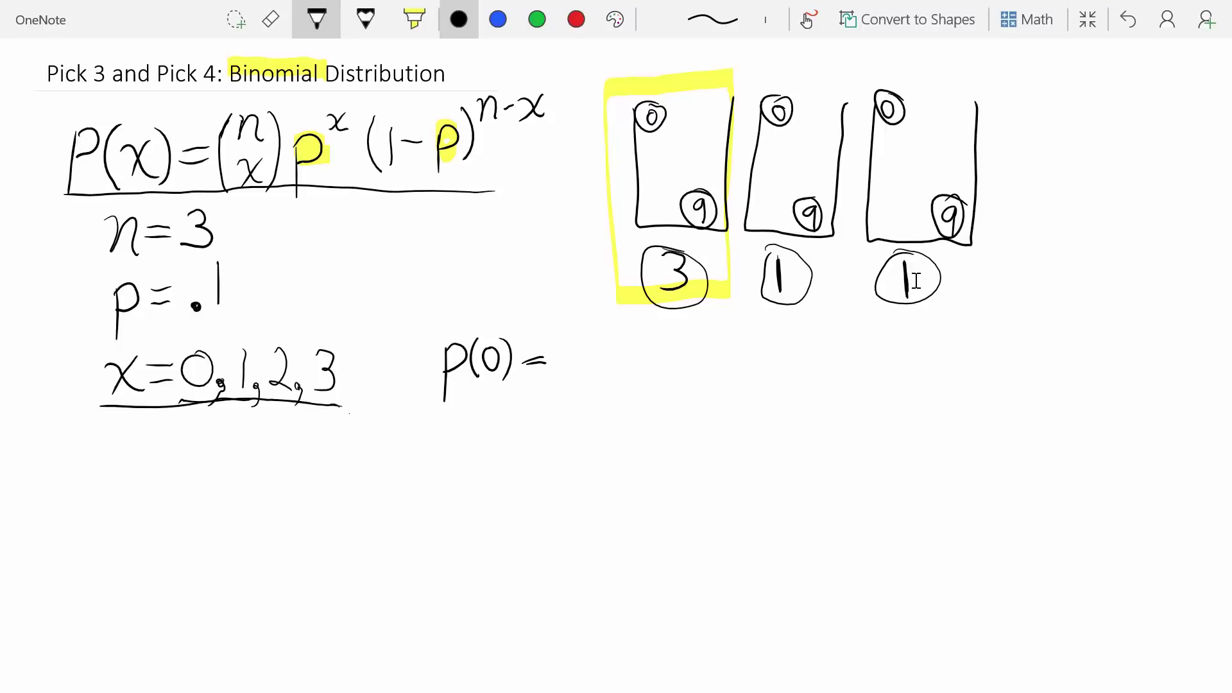
Write the P(0) expression (3 choose 0)·.1⁰·.9³.
mouse_move(570, 317)
mouse_down()
mouse_move(583, 358)
mouse_move(609, 338)
mouse_move(592, 380)
mouse_move(559, 356)
mouse_move(565, 374)
mouse_move(637, 372)
mouse_up()
drag(652, 319, 651, 320)
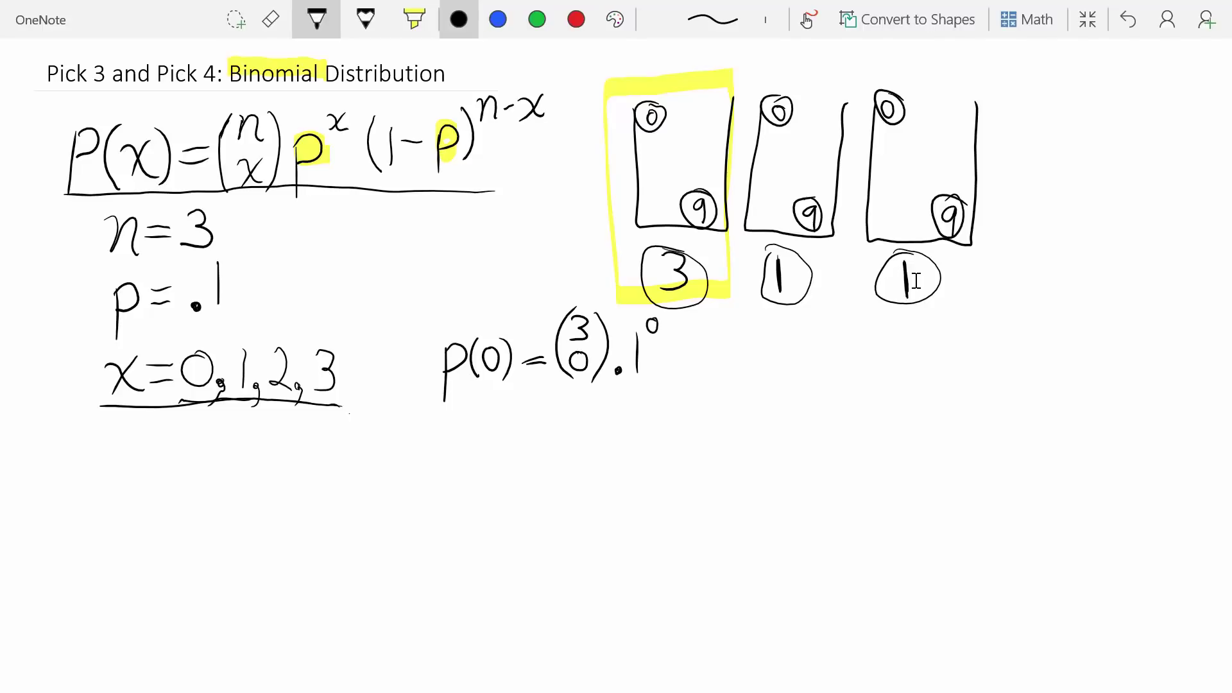
mouse_move(679, 371)
mouse_down()
mouse_move(706, 341)
mouse_move(708, 379)
mouse_up()
mouse_move(719, 319)
mouse_down()
mouse_move(720, 338)
mouse_move(768, 359)
mouse_up()
Evaluate it as 1·1·.729 = .729 and write the P(1) label below.
drag(793, 333, 785, 368)
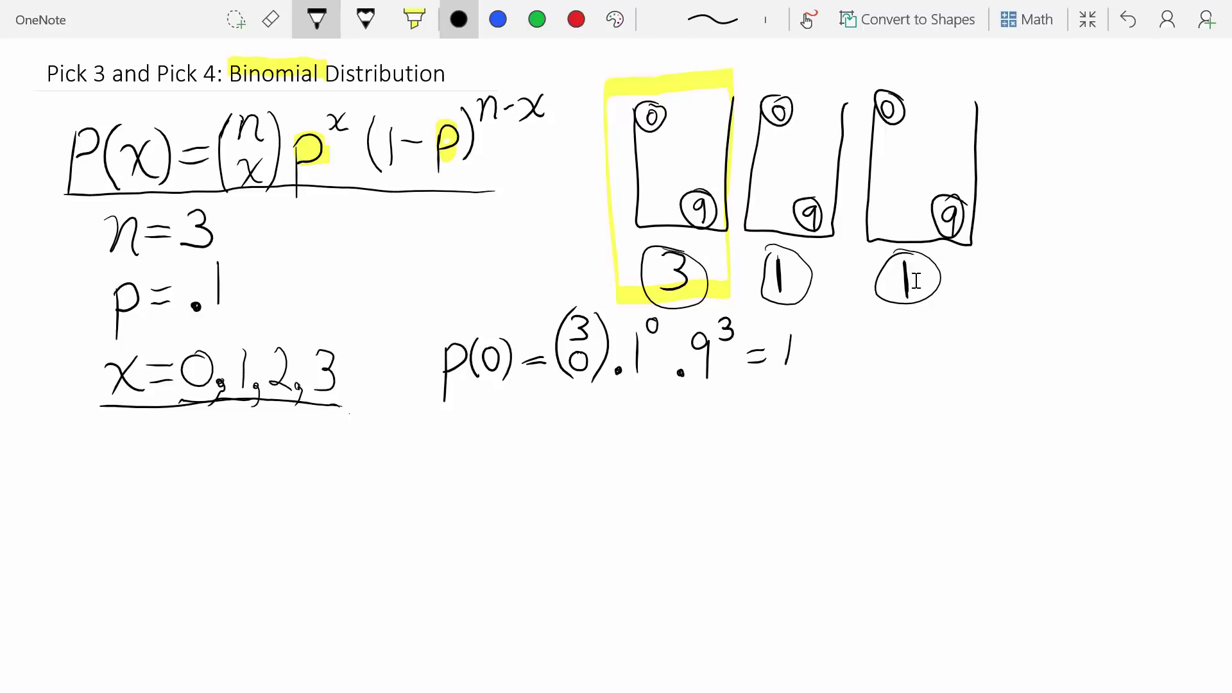
click(809, 351)
drag(835, 331, 831, 372)
click(851, 354)
mouse_move(865, 364)
mouse_down()
mouse_move(900, 334)
mouse_move(889, 358)
mouse_move(917, 360)
mouse_move(943, 333)
mouse_move(940, 362)
mouse_move(979, 340)
mouse_up()
mouse_move(958, 355)
mouse_down()
mouse_move(1011, 352)
mouse_move(1047, 322)
mouse_move(1036, 354)
mouse_move(1099, 317)
mouse_move(1095, 353)
mouse_up()
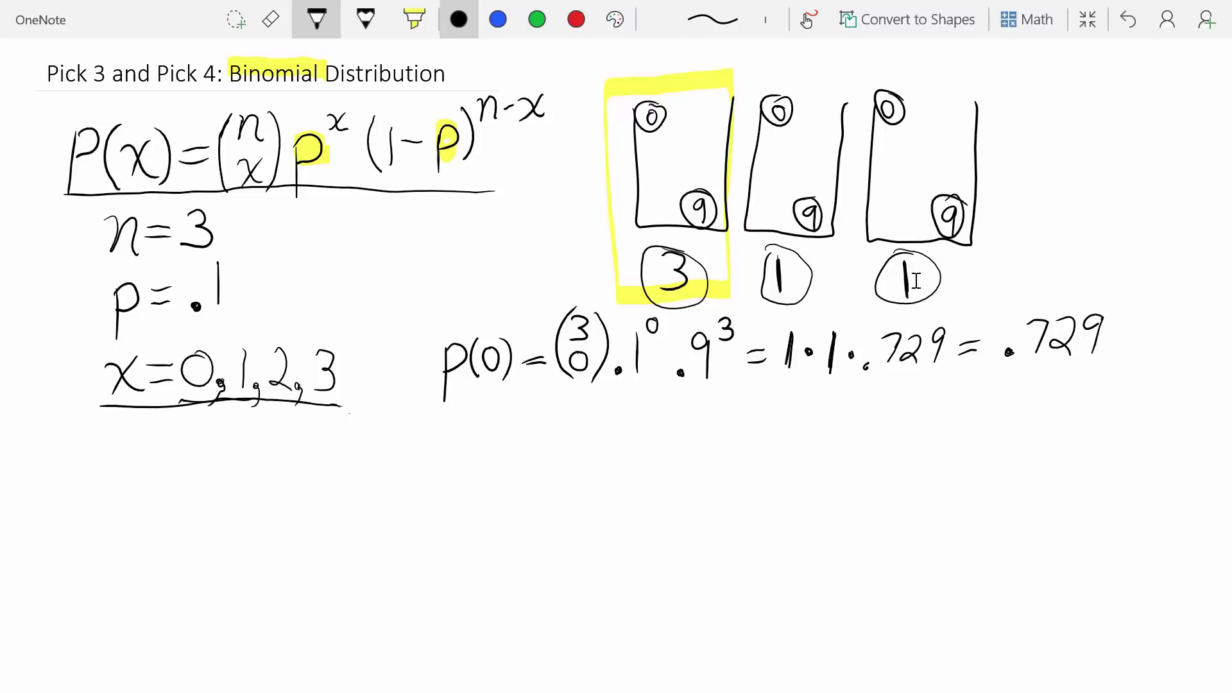
mouse_move(446, 419)
mouse_down()
mouse_move(442, 451)
mouse_move(467, 417)
mouse_move(464, 450)
mouse_move(483, 447)
mouse_up()
drag(491, 415, 493, 450)
Write '= (3 choose 1)·.1¹·.9' after the P(1) label.
mouse_move(517, 426)
mouse_down()
mouse_move(542, 433)
mouse_move(586, 400)
mouse_move(567, 418)
mouse_move(576, 456)
mouse_up()
mouse_move(591, 388)
mouse_down()
mouse_move(597, 458)
mouse_move(554, 431)
mouse_move(565, 467)
mouse_up()
drag(634, 399, 633, 440)
mouse_move(646, 383)
mouse_down()
mouse_move(665, 442)
mouse_move(695, 407)
mouse_move(695, 444)
mouse_up()
click(665, 441)
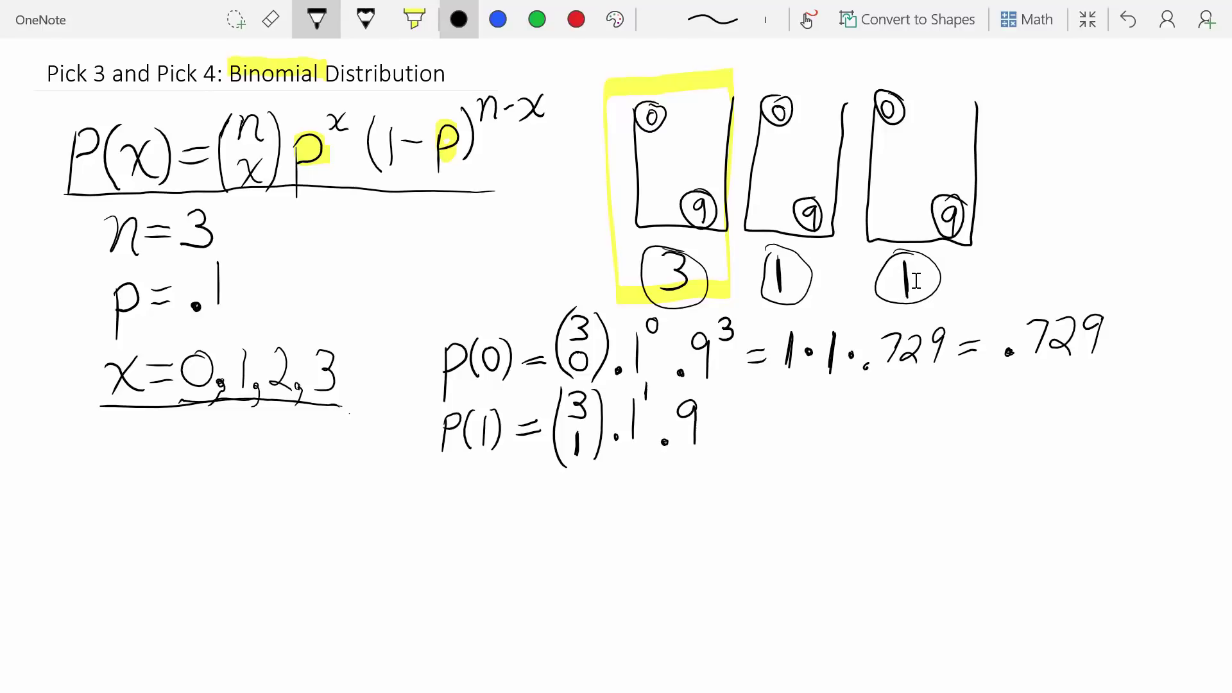